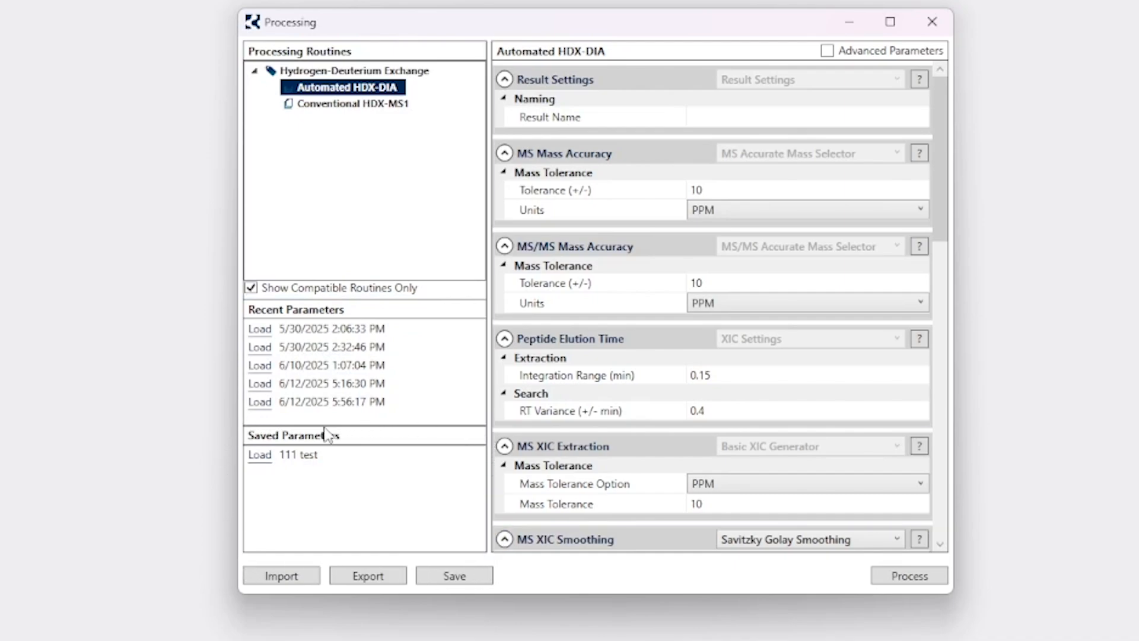
# Save the Automated HDX-DIA parameters as a set named 'my custom params'.
pyautogui.click(454, 576)
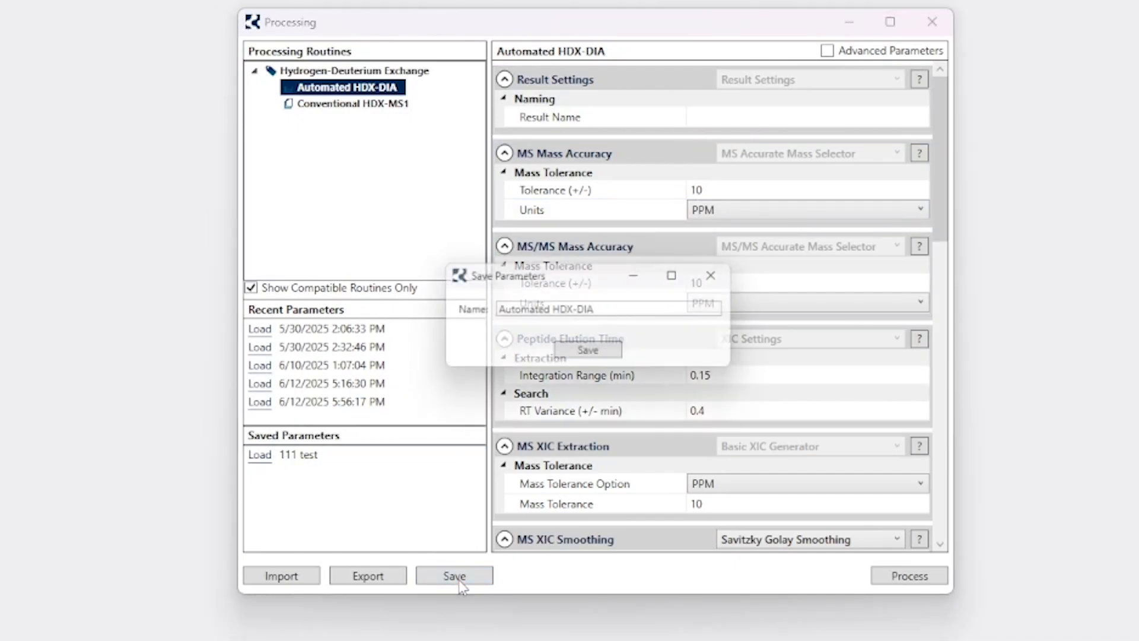
pyautogui.moveTo(633, 307); pyautogui.dragTo(418, 312)
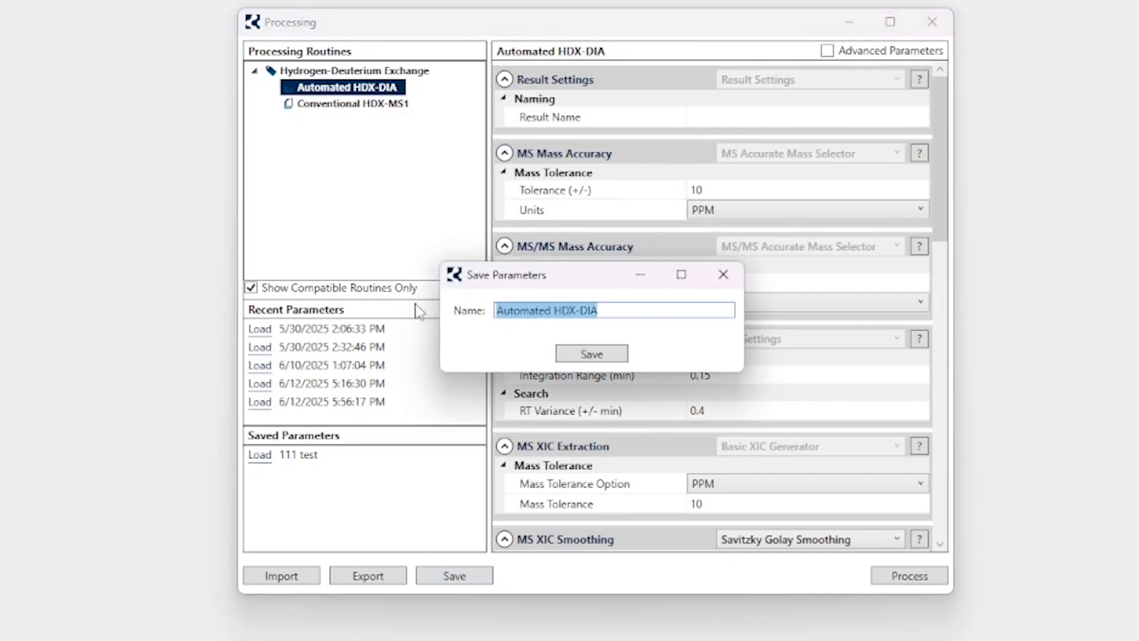
pyautogui.write('my cvustom')
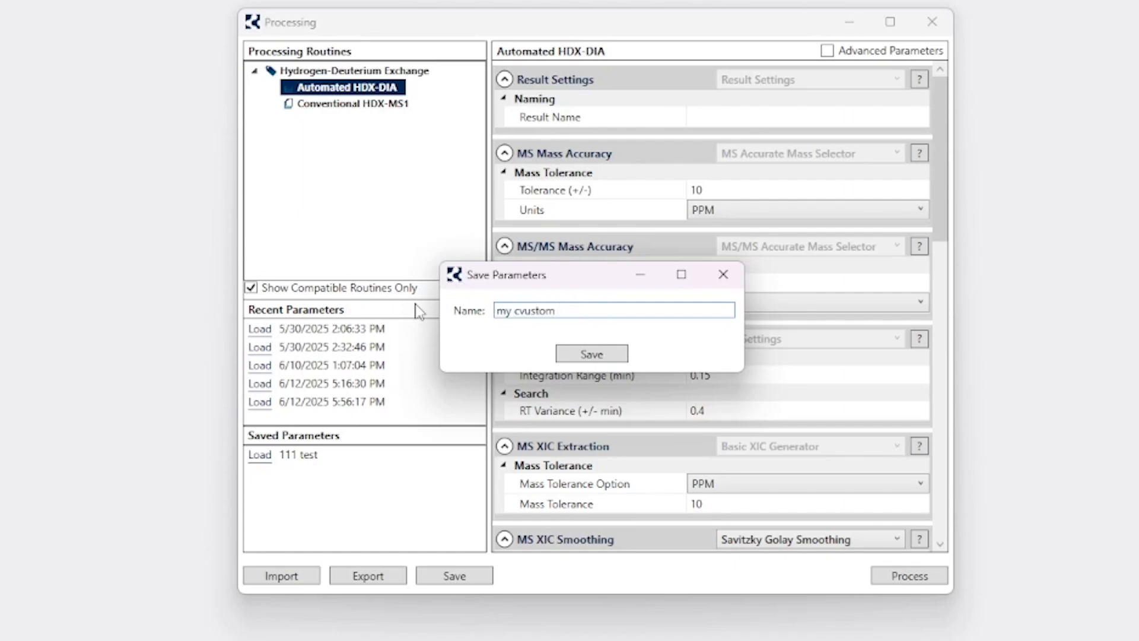
pyautogui.press('BackSpace')
pyautogui.press('BackSpace')
pyautogui.press('BackSpace')
pyautogui.press('BackSpace')
pyautogui.press('BackSpace')
pyautogui.press('BackSpace')
pyautogui.write('ustom params')
pyautogui.click(592, 354)
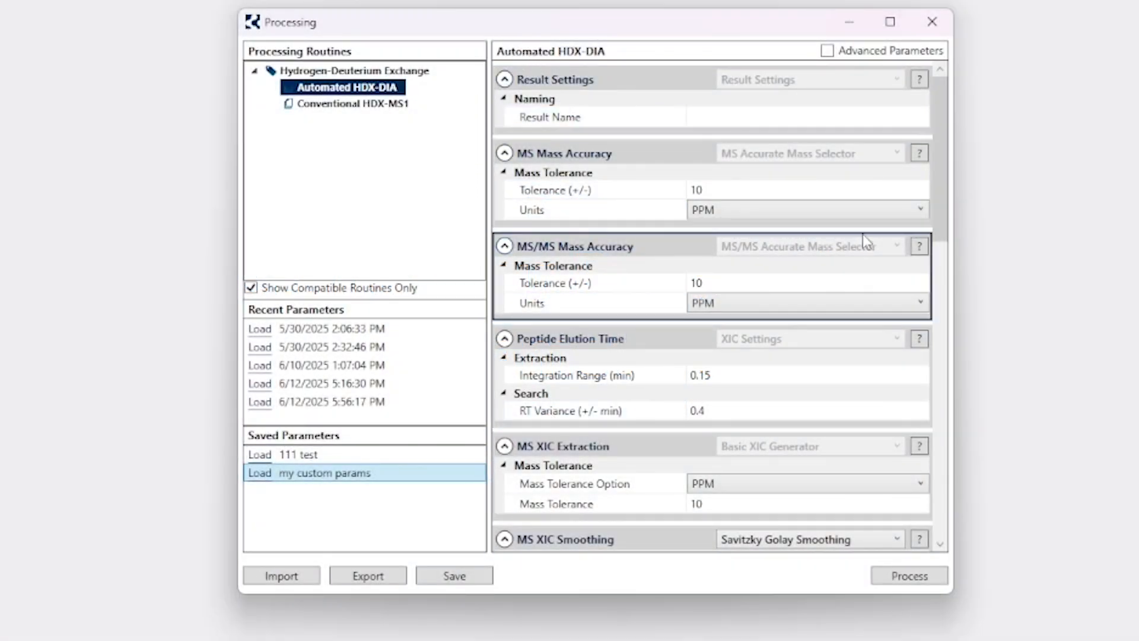
pyautogui.click(844, 190)
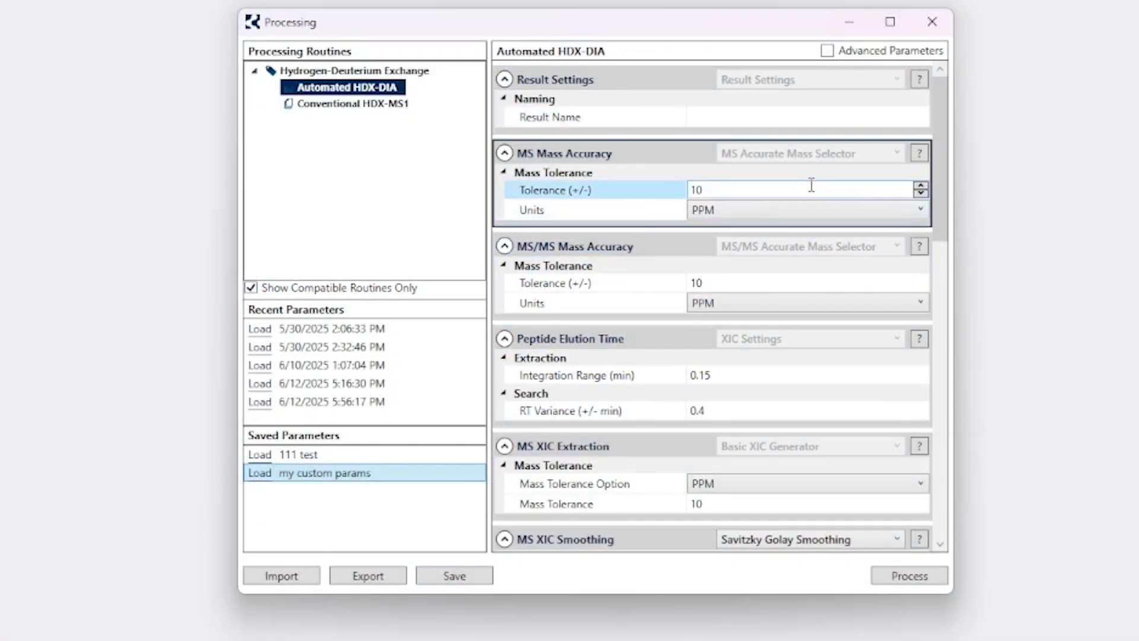
pyautogui.click(767, 187)
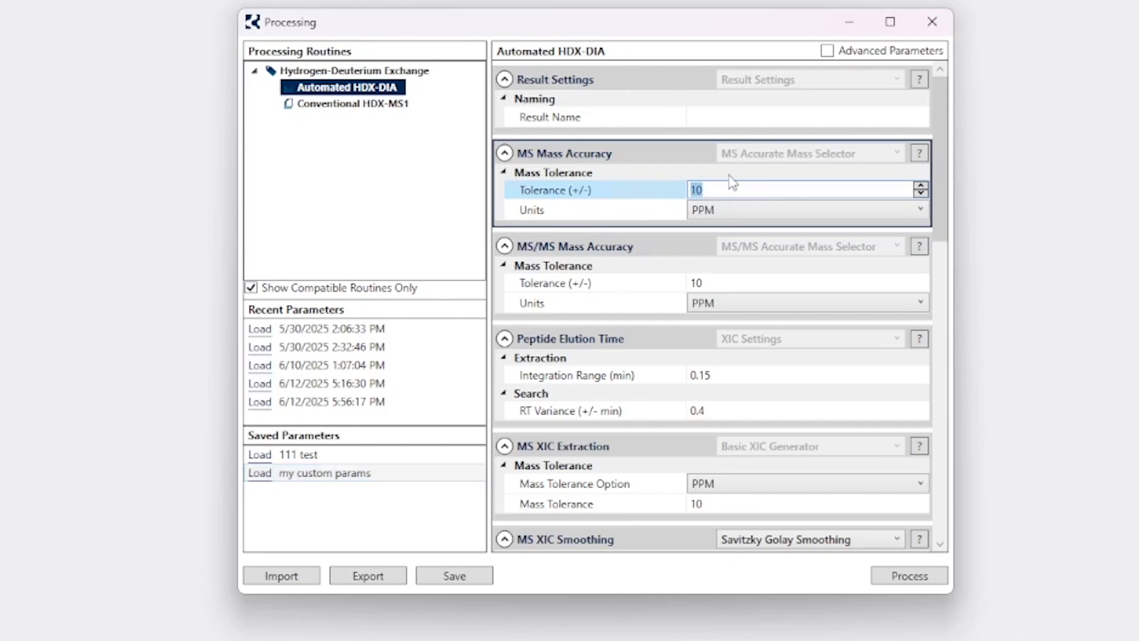
pyautogui.click(744, 211)
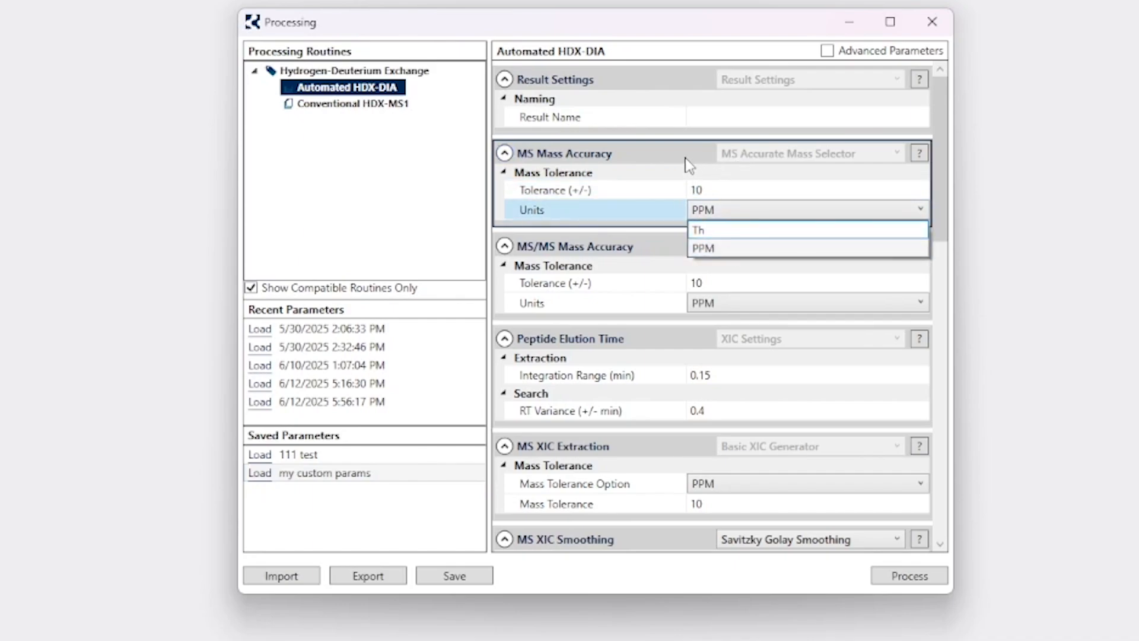
pyautogui.click(710, 190)
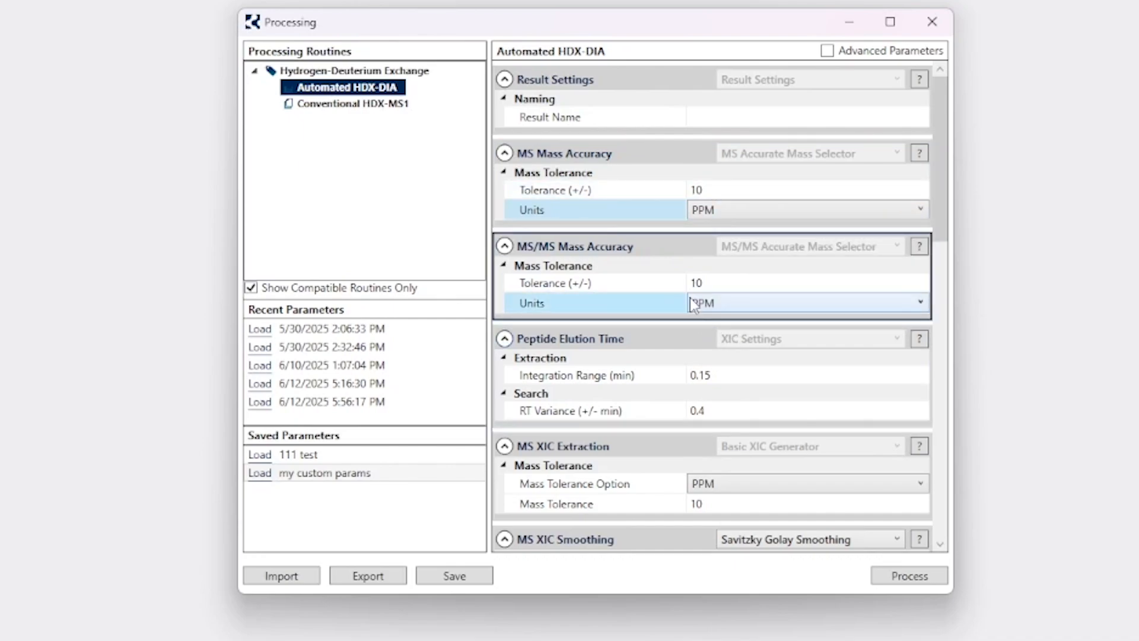
pyautogui.click(716, 283)
pyautogui.click(712, 172)
pyautogui.click(733, 189)
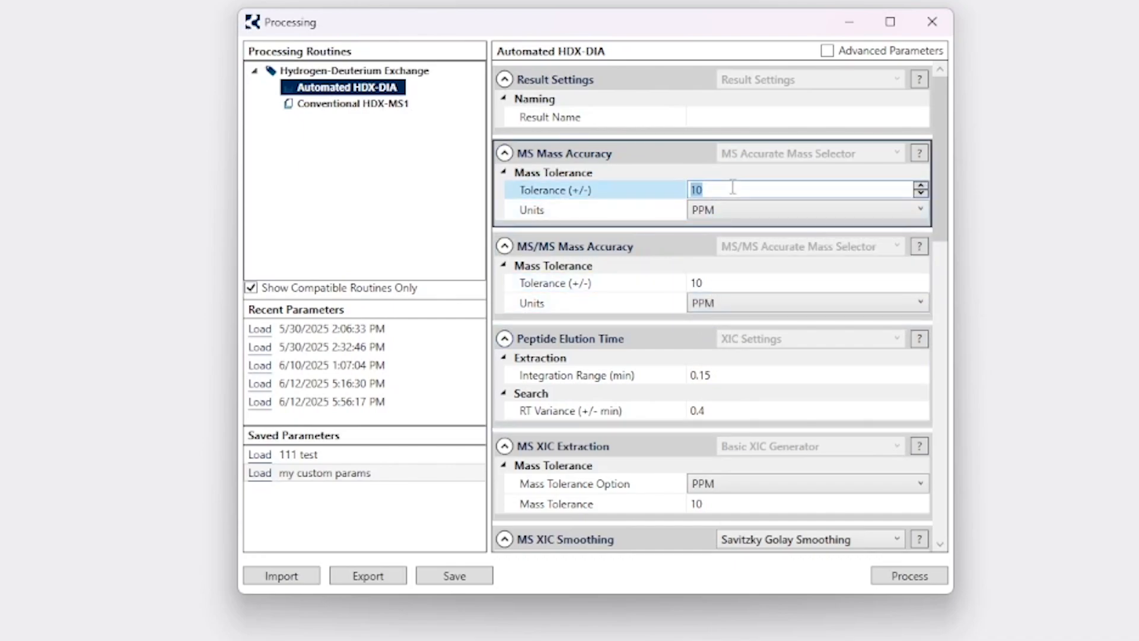
pyautogui.click(719, 325)
pyautogui.click(720, 283)
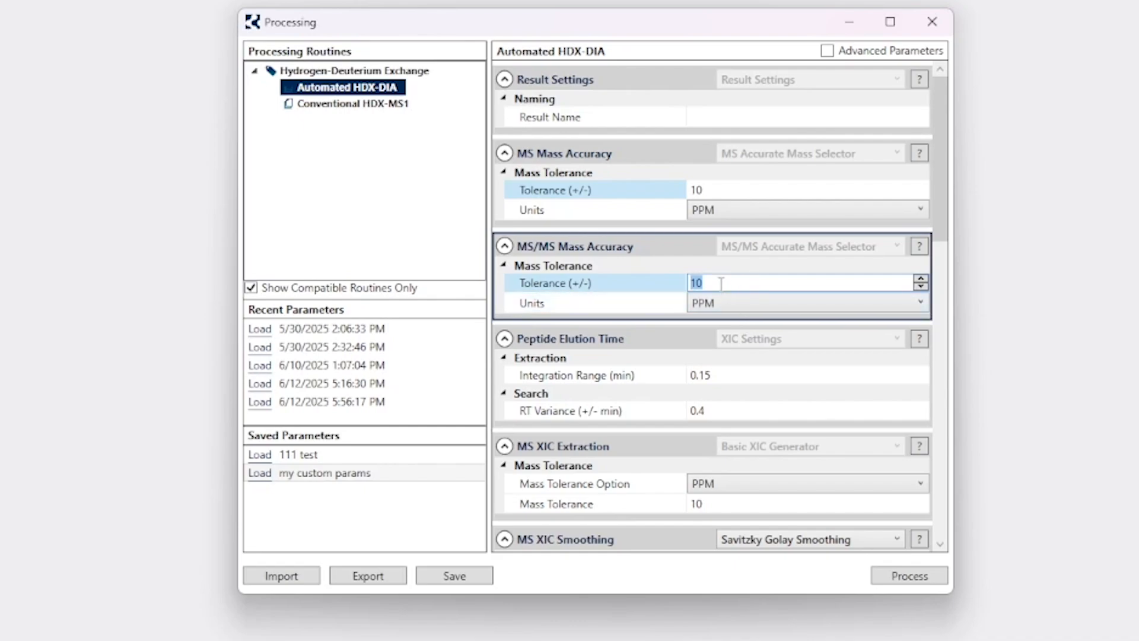
pyautogui.click(724, 282)
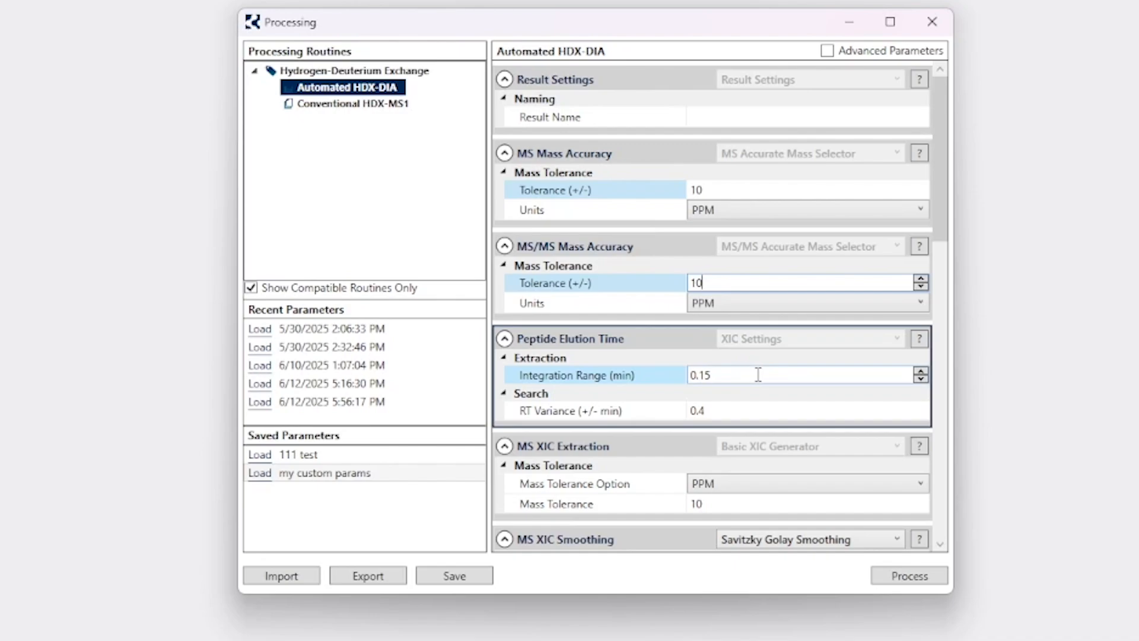
pyautogui.click(735, 375)
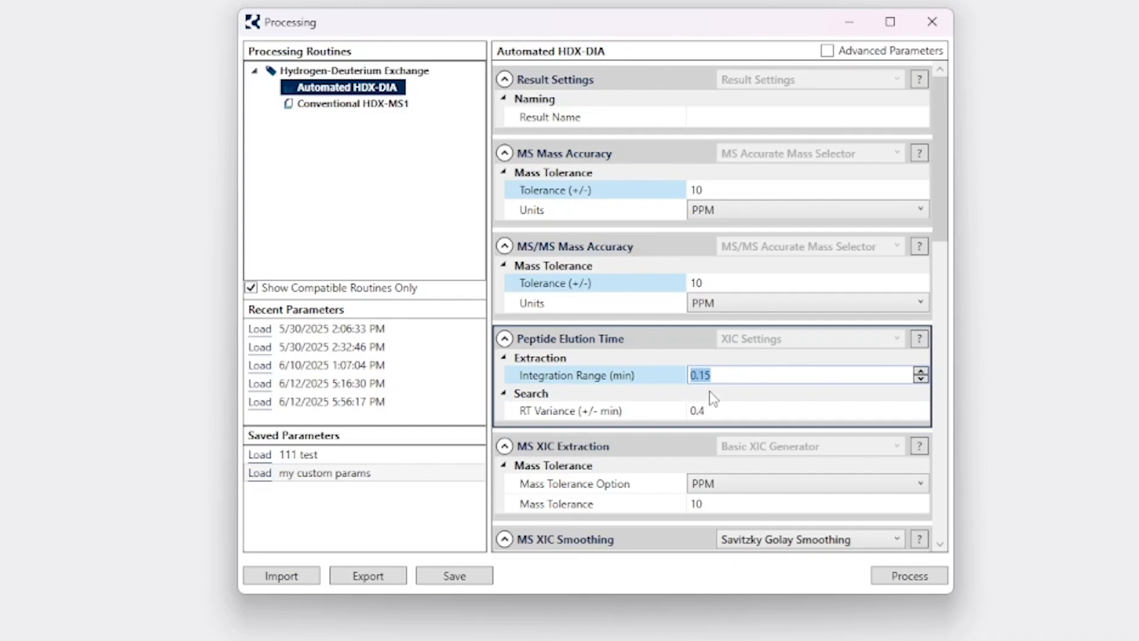
pyautogui.click(716, 375)
pyautogui.click(716, 411)
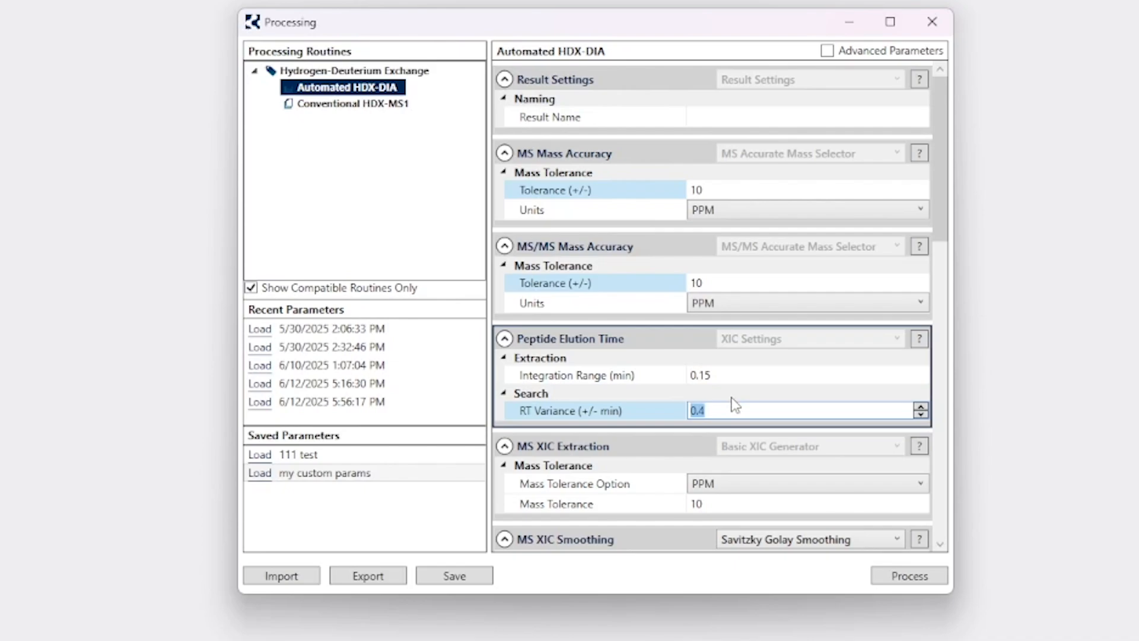
pyautogui.click(723, 409)
pyautogui.moveTo(750, 408); pyautogui.dragTo(679, 407)
pyautogui.click(721, 408)
pyautogui.moveTo(780, 410); pyautogui.dragTo(693, 405)
pyautogui.click(731, 411)
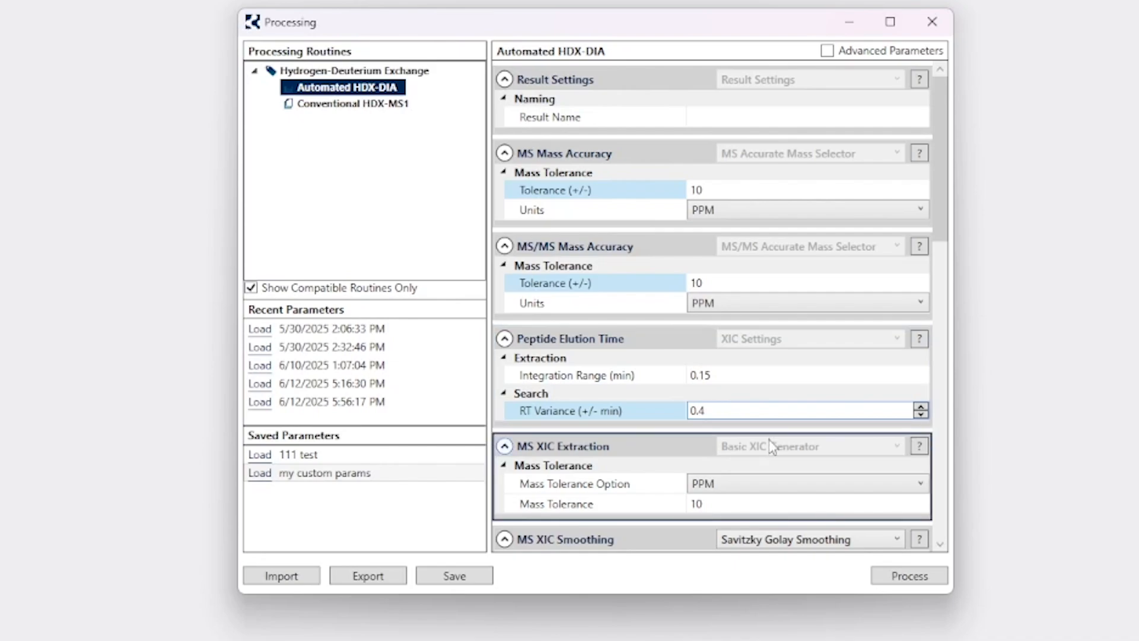
pyautogui.moveTo(943, 100); pyautogui.dragTo(864, 457)
pyautogui.click(733, 498)
pyautogui.click(732, 464)
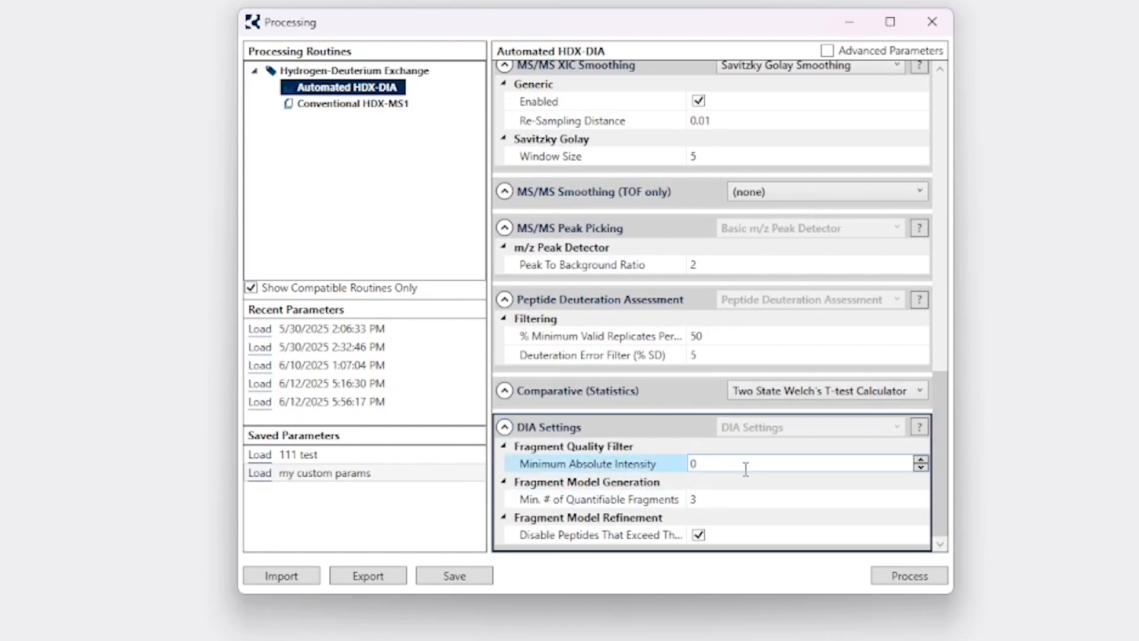
pyautogui.doubleClick(775, 464)
pyautogui.click(784, 462)
pyautogui.click(742, 498)
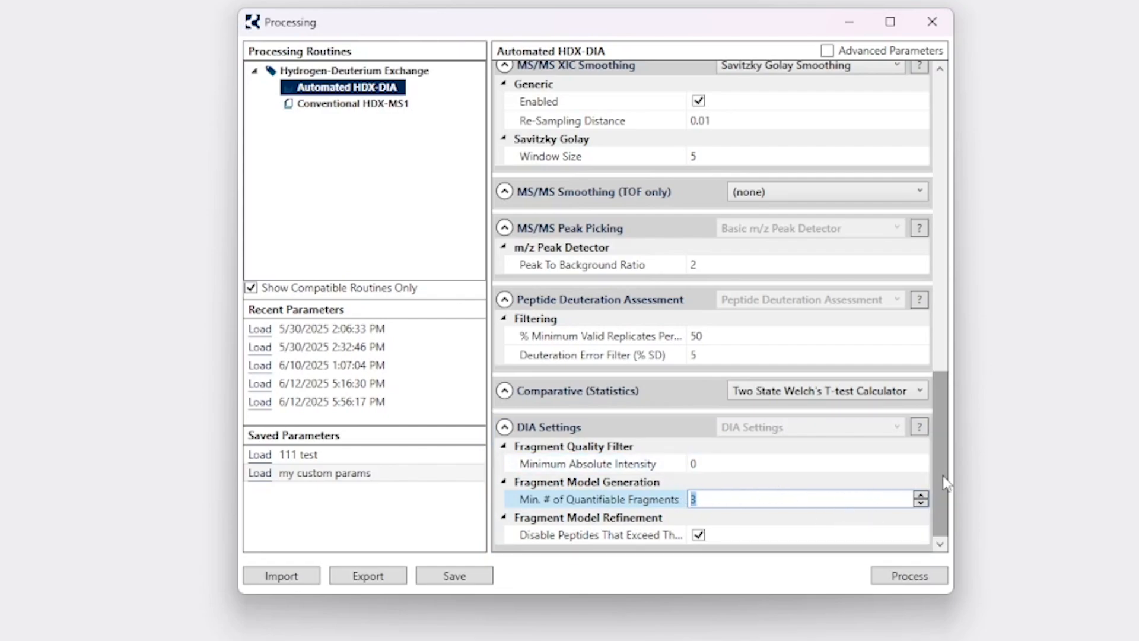
pyautogui.moveTo(939, 475); pyautogui.dragTo(935, 184)
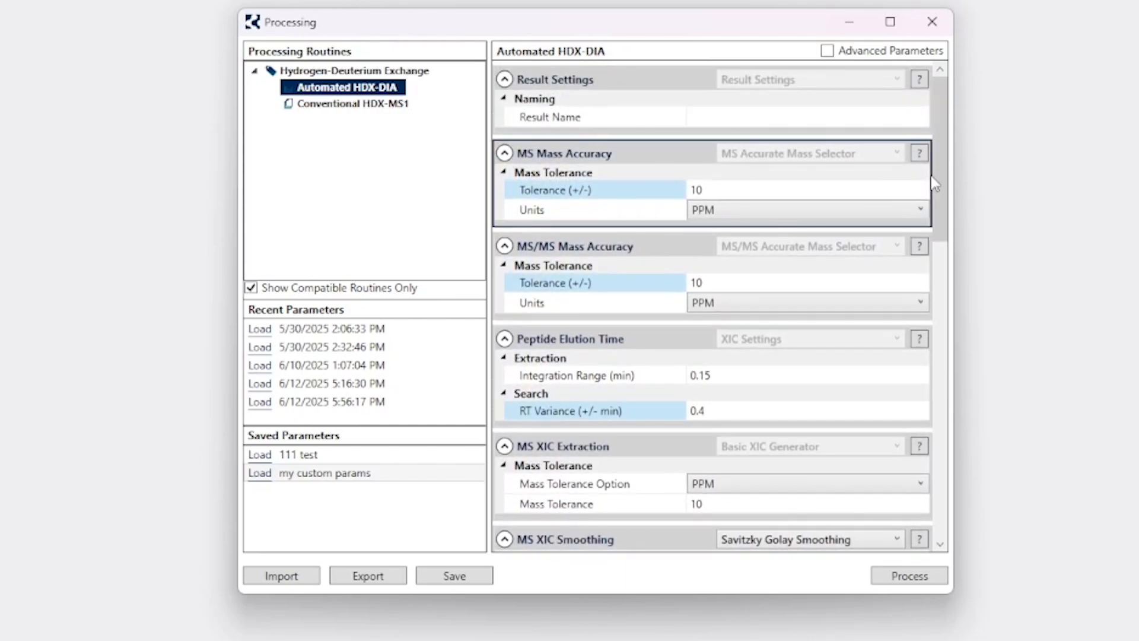
pyautogui.click(828, 52)
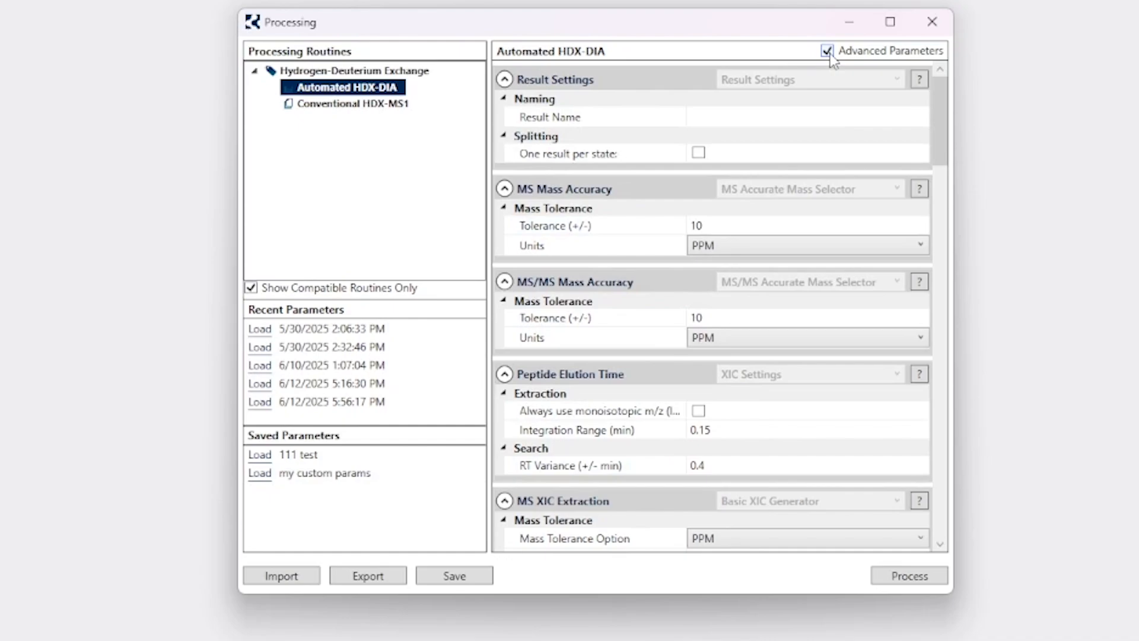
pyautogui.moveTo(941, 97); pyautogui.dragTo(973, 87)
pyautogui.click(828, 52)
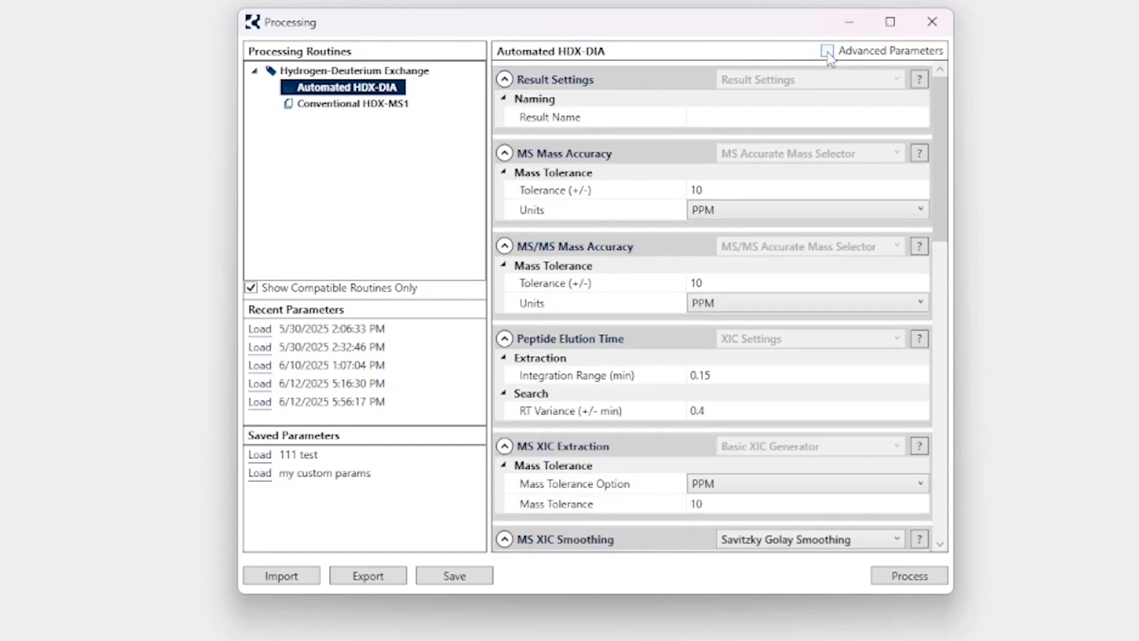
pyautogui.scroll(-3, 938, 127)
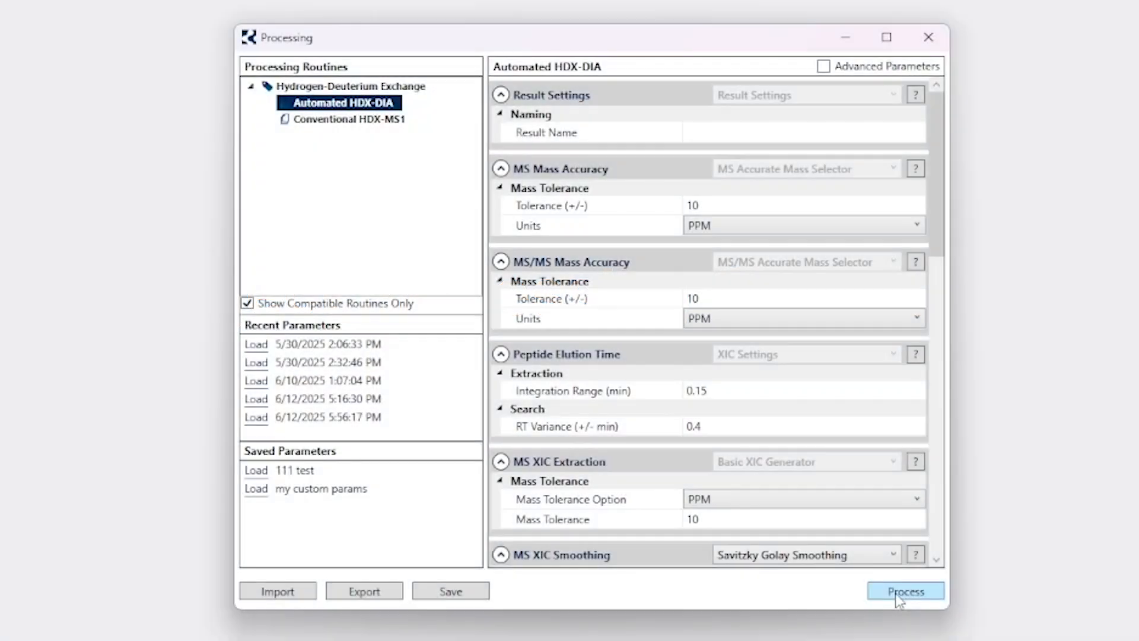
# Launch Automated HDX-DIA processing with the current parameters, bringing up the Processing progress dialog.
pyautogui.click(895, 593)
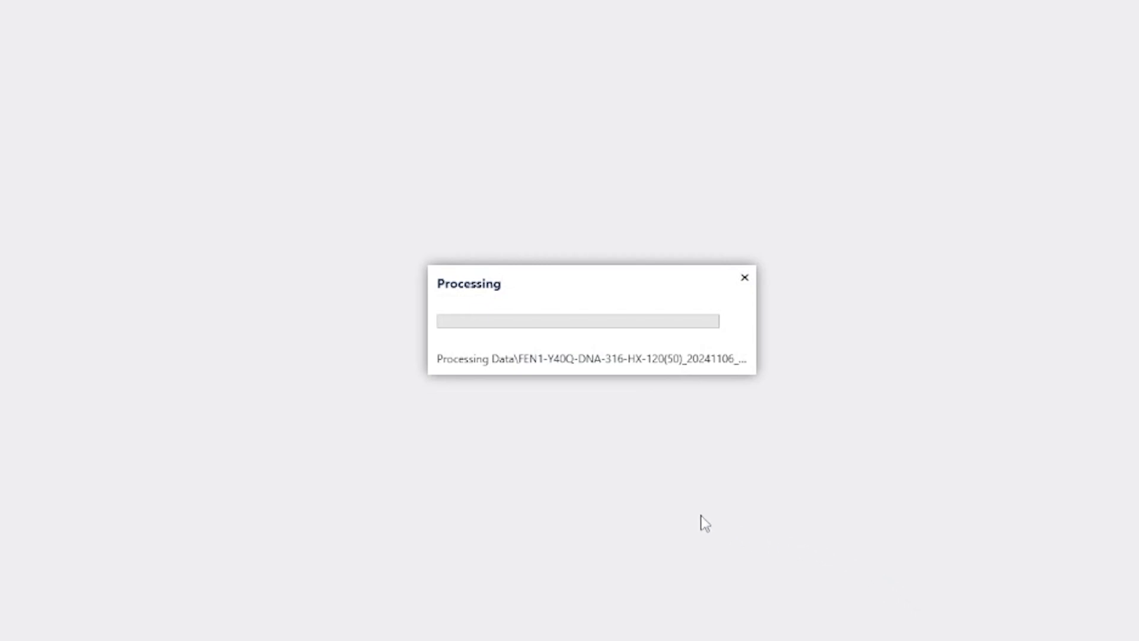